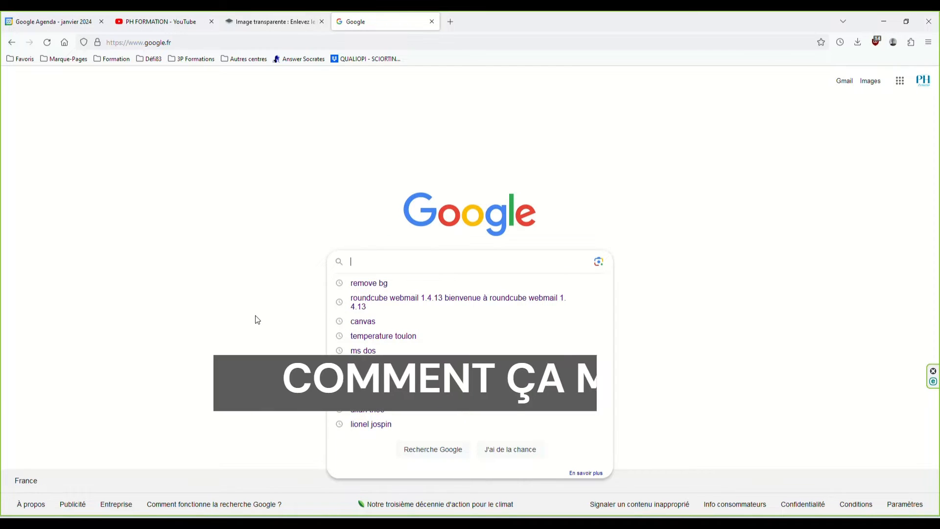
Step: Search Google for "remove bg" and open the remove.bg website from the results
{"action": "type", "text": "remove bg"}
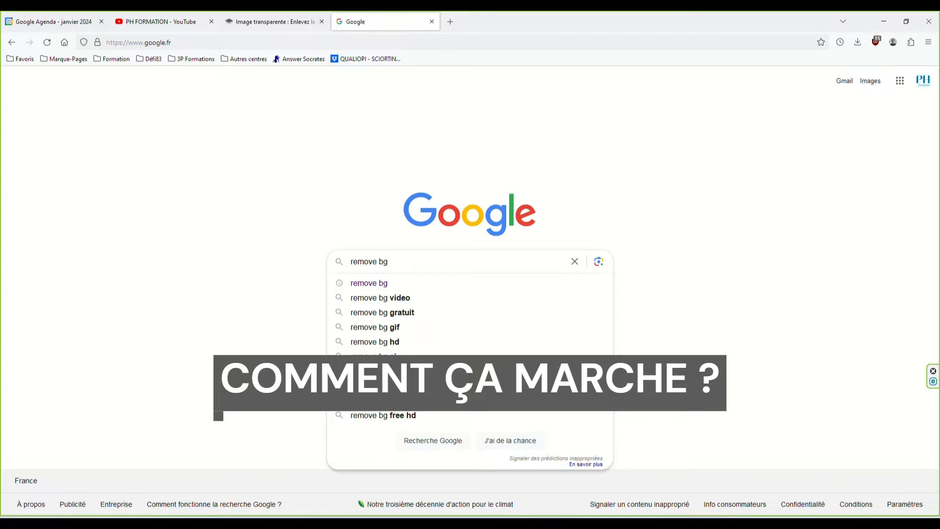
{"action": "key", "text": "Return"}
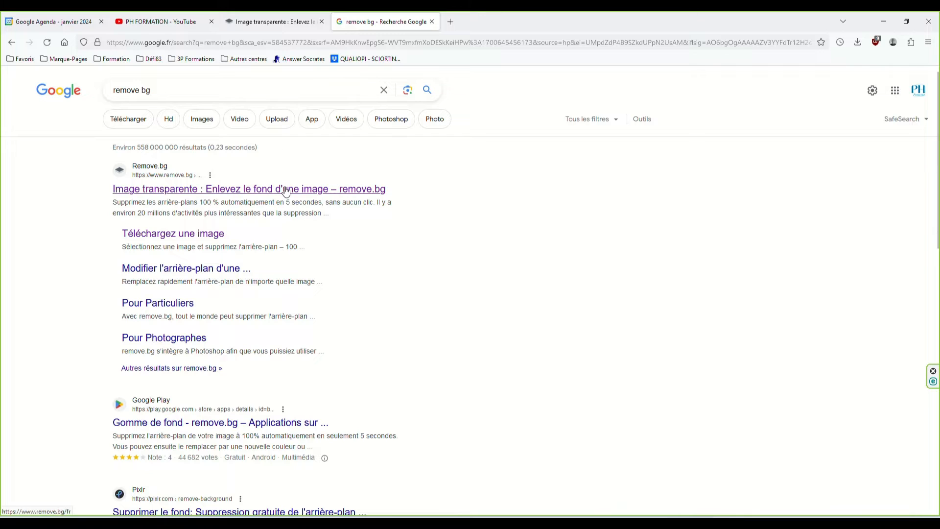
{"action": "left_click", "coordinate": [307, 195]}
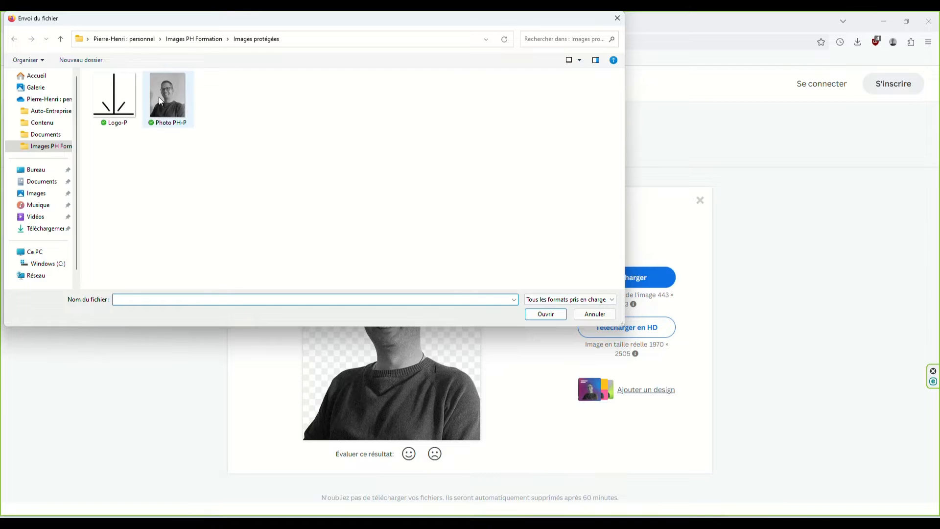
Step: Preview the Photo PH-P picture from the Images protégées folder and upload it for background removal
{"action": "left_click", "coordinate": [171, 104]}
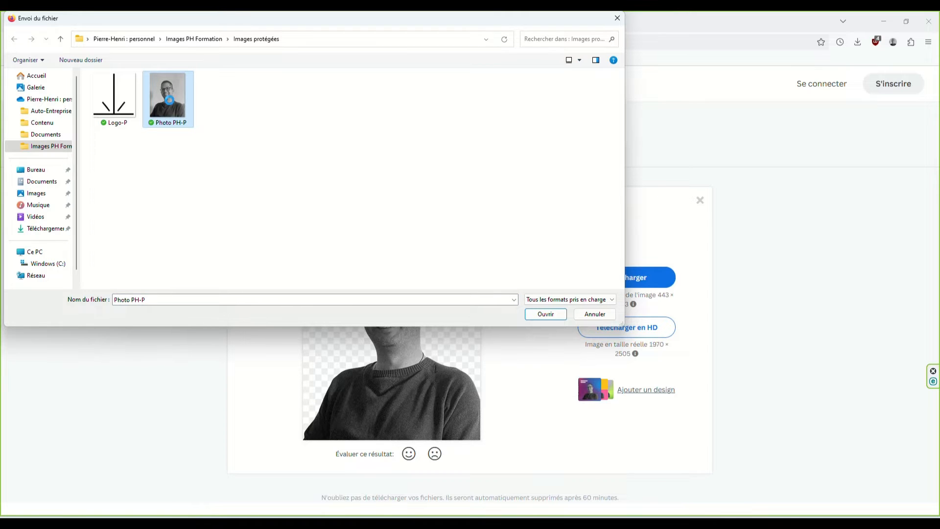
{"action": "right_click", "coordinate": [169, 100]}
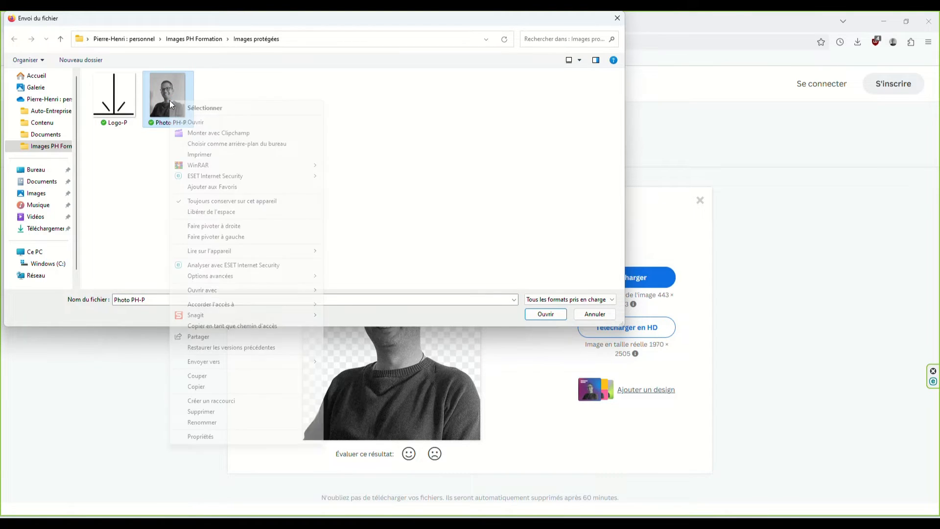
{"action": "left_click", "coordinate": [216, 120]}
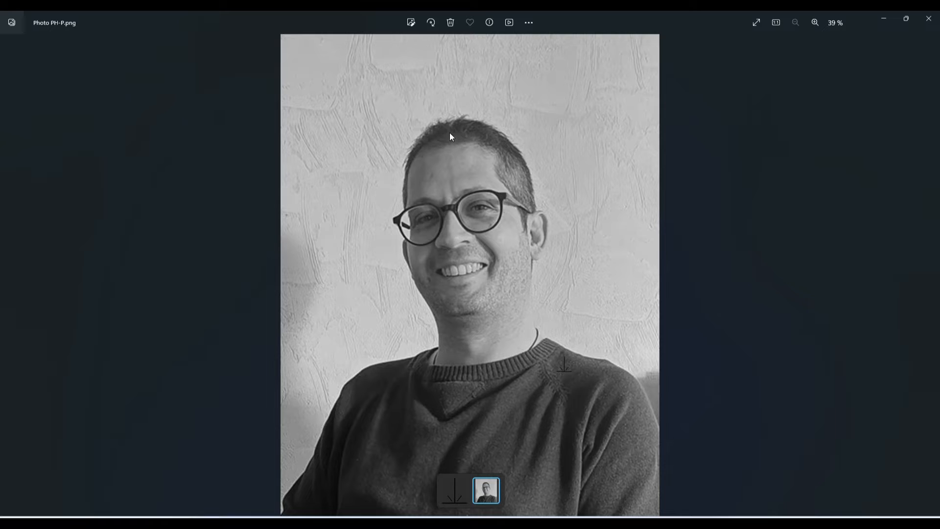
{"action": "left_click", "coordinate": [922, 24]}
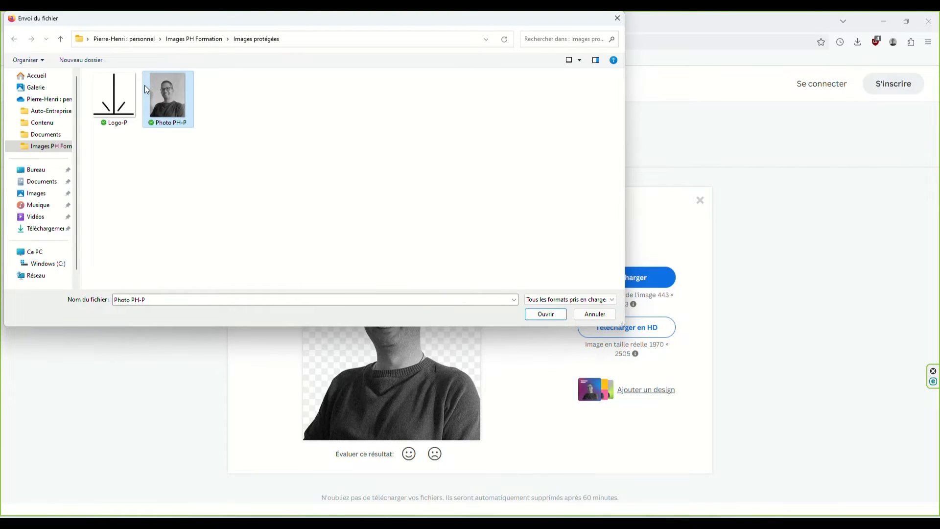
{"action": "double_click", "coordinate": [166, 94]}
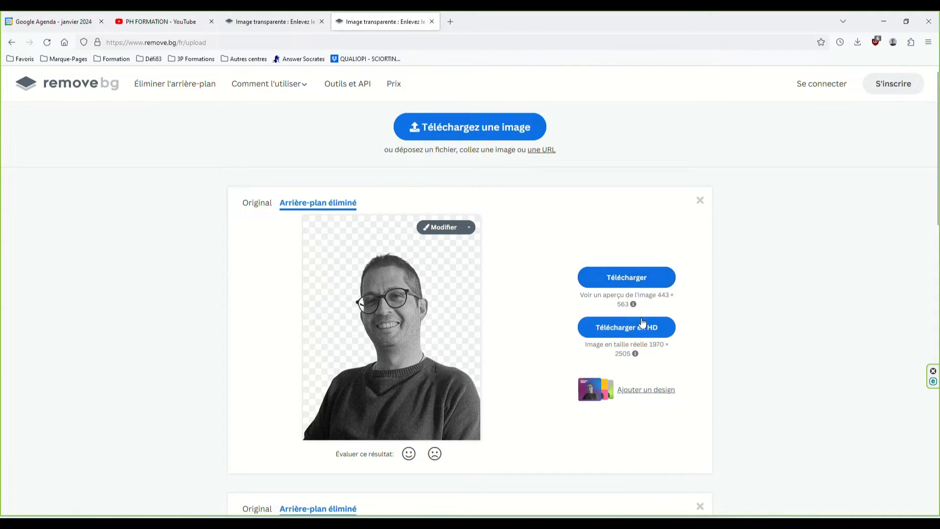
Step: Download the cut-out portrait in preview resolution and check the saved file in the image viewer
{"action": "left_click", "coordinate": [642, 285]}
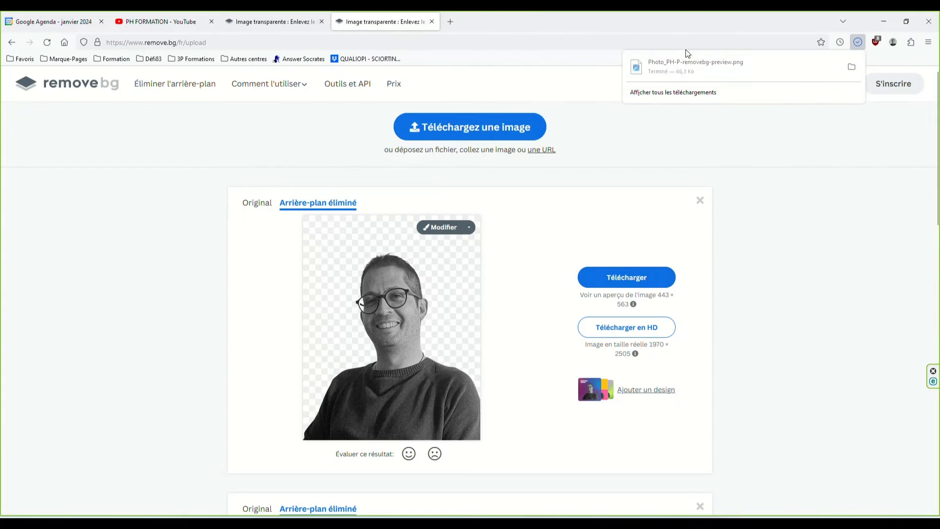
{"action": "left_click", "coordinate": [690, 58]}
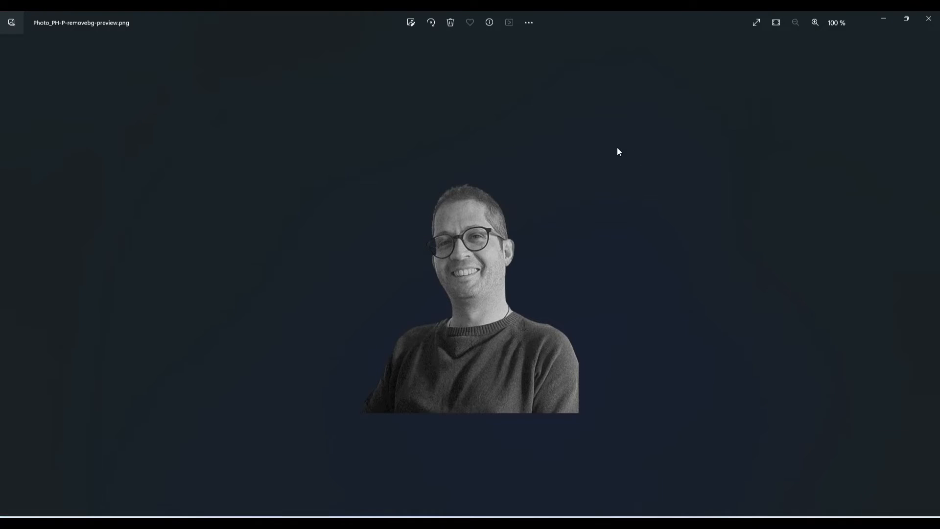
{"action": "left_click", "coordinate": [929, 18]}
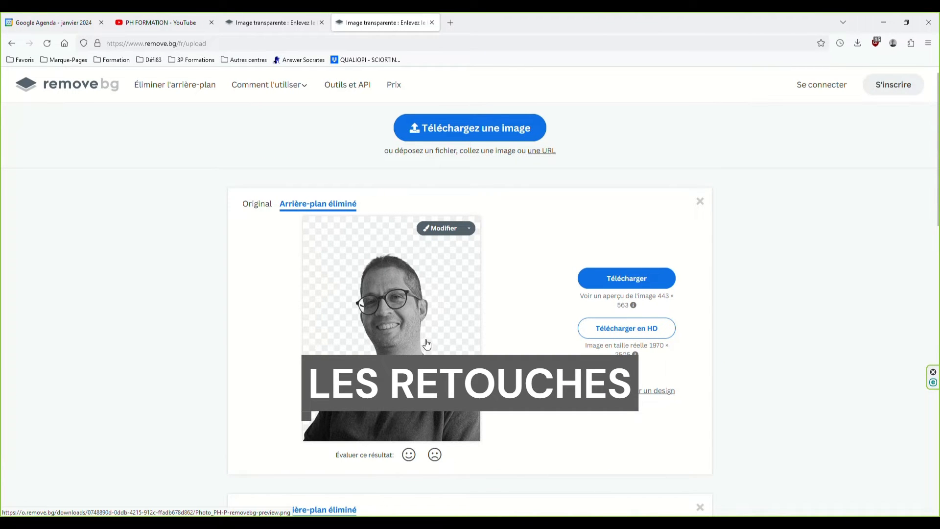
Step: Upload the Graphique bleu picture from the Images PH Formation folder and open its cut-out for editing
{"action": "left_click", "coordinate": [462, 126]}
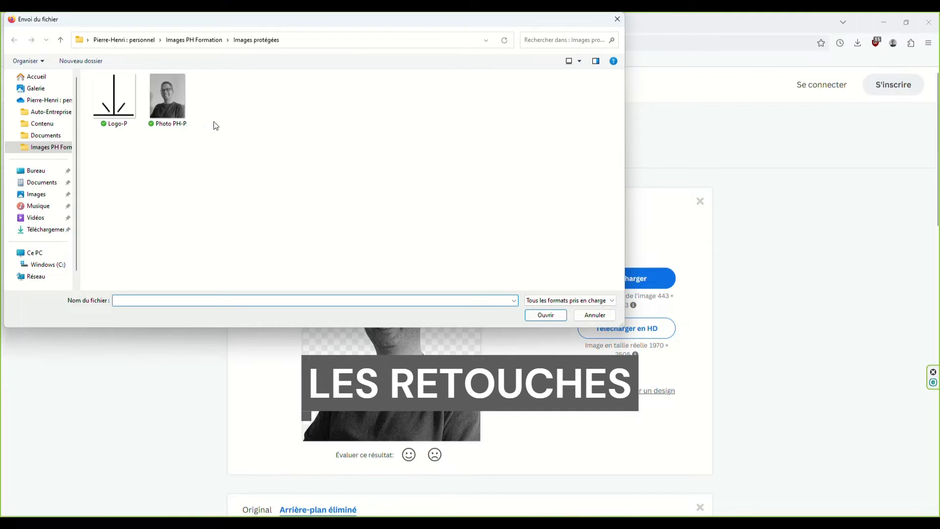
{"action": "left_click", "coordinate": [50, 146]}
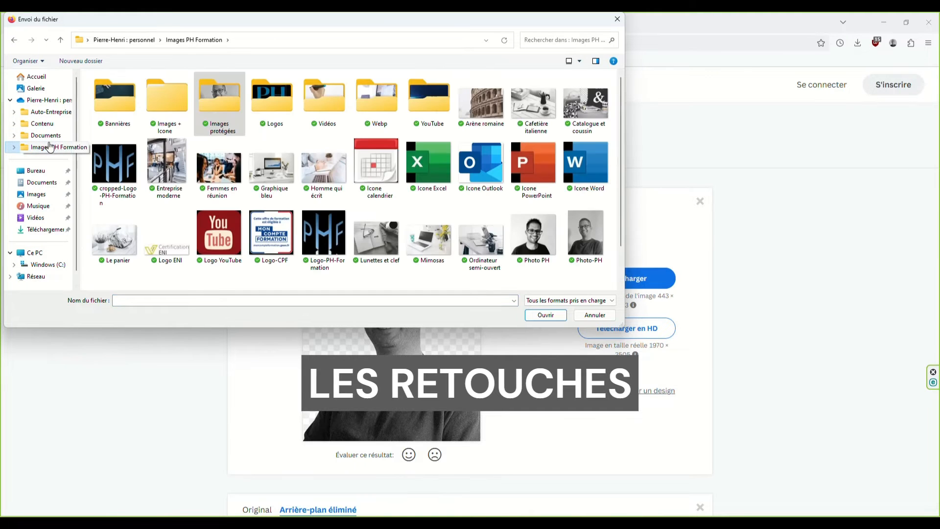
{"action": "double_click", "coordinate": [287, 177]}
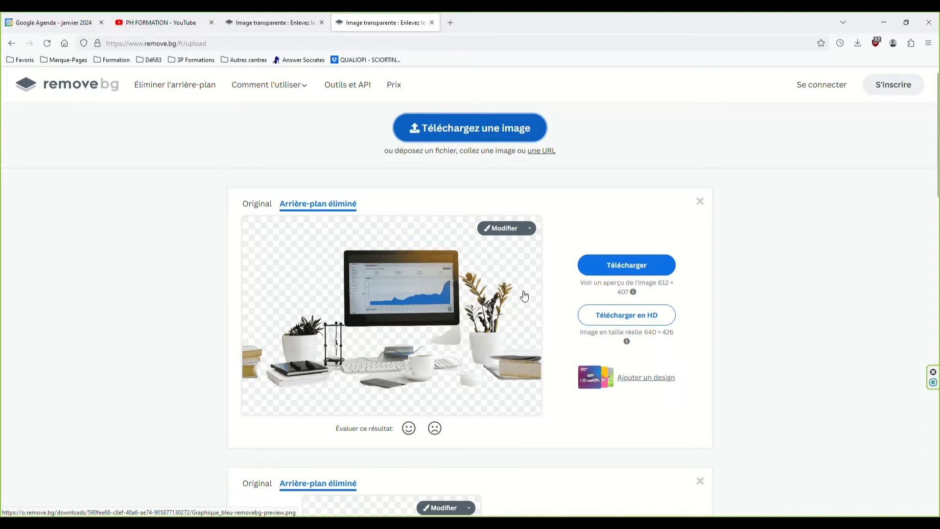
{"action": "left_click", "coordinate": [502, 229]}
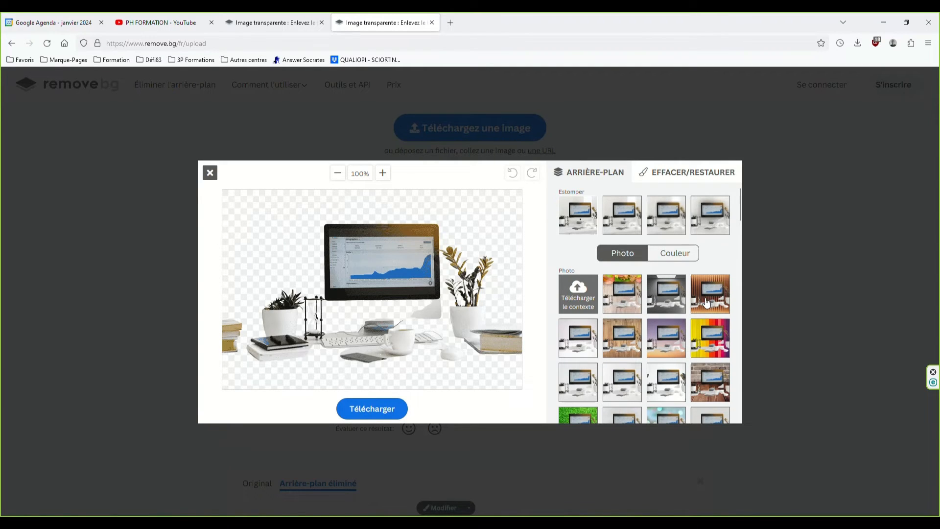
Step: Try a wooden plank photo as the desk picture's background and undo it
{"action": "left_click", "coordinate": [629, 338]}
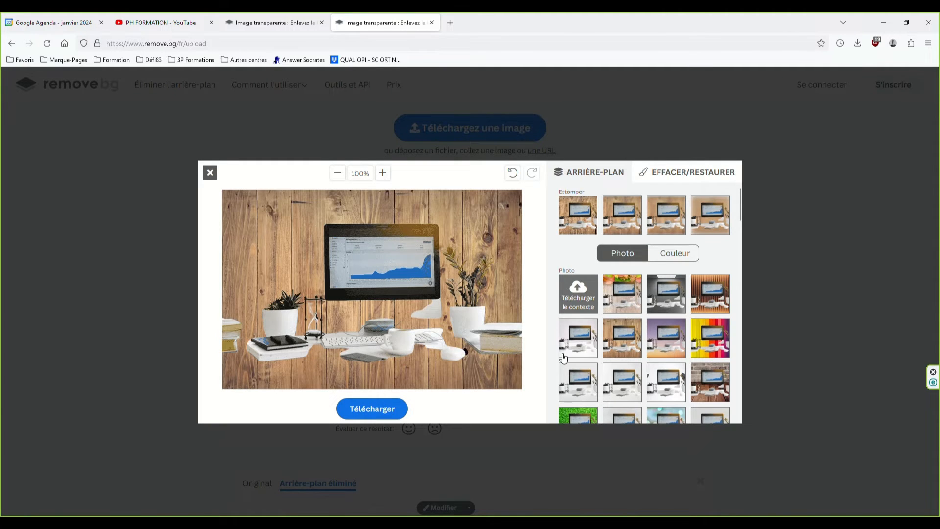
{"action": "left_click", "coordinate": [512, 174]}
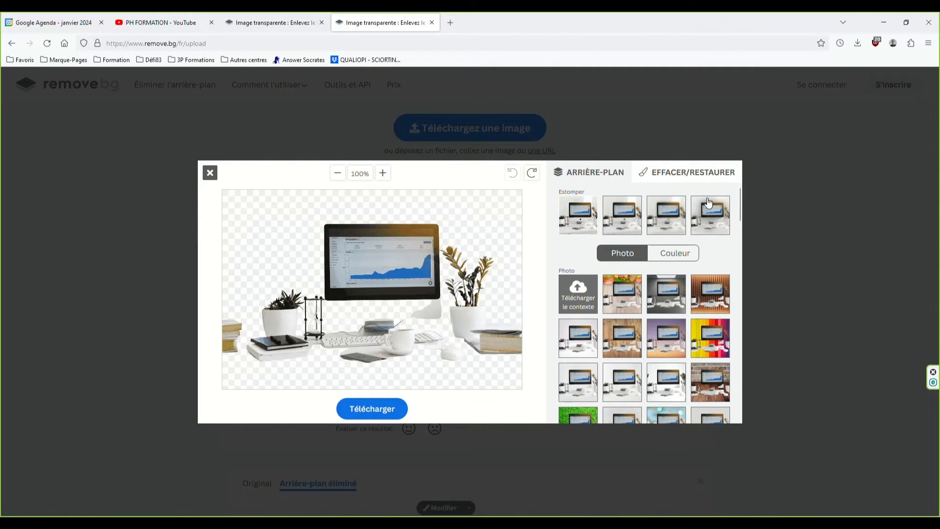
Step: Erase the books at the desk picture's left edge and the flat object in front of the keyboard with a smaller brush
{"action": "left_click", "coordinate": [680, 174]}
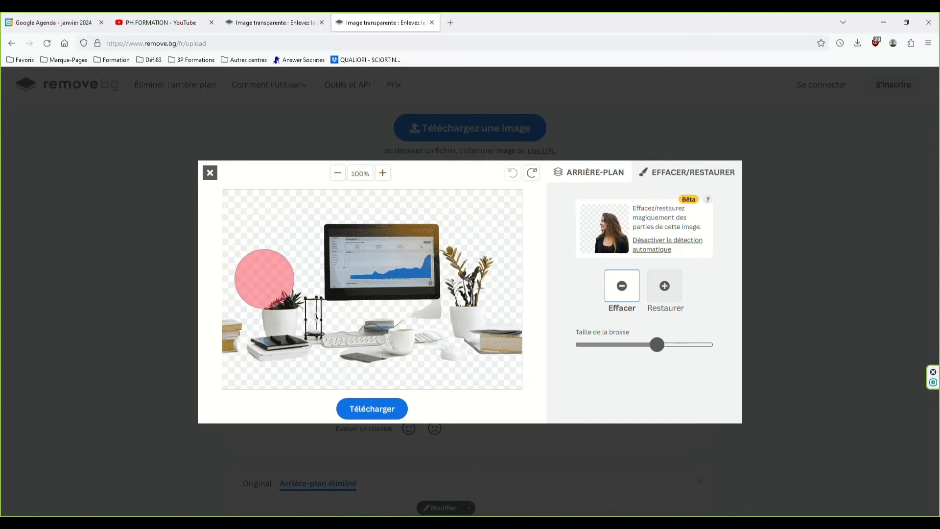
{"action": "mouse_move", "coordinate": [657, 345]}
{"action": "left_mouse_down"}
{"action": "mouse_move", "coordinate": [610, 345]}
{"action": "mouse_move", "coordinate": [634, 345]}
{"action": "mouse_move", "coordinate": [618, 346]}
{"action": "left_mouse_up"}
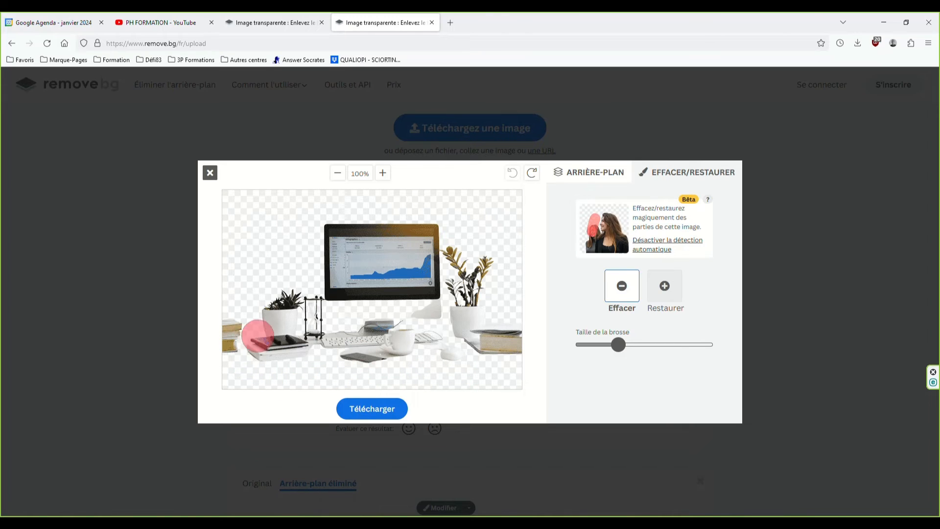
{"action": "mouse_move", "coordinate": [233, 300]}
{"action": "left_mouse_down"}
{"action": "mouse_move", "coordinate": [230, 368]}
{"action": "mouse_move", "coordinate": [237, 299]}
{"action": "left_mouse_up"}
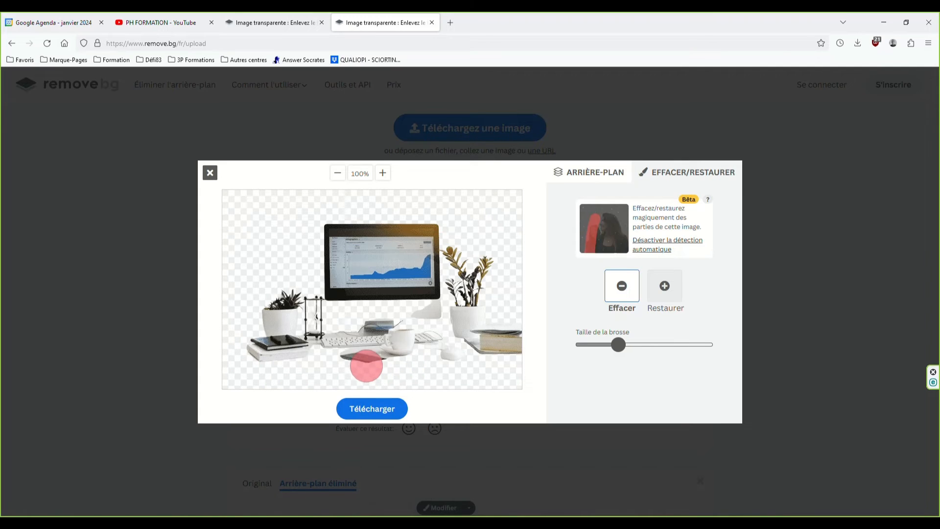
{"action": "left_click_drag", "start_coordinate": [347, 360], "coordinate": [382, 360]}
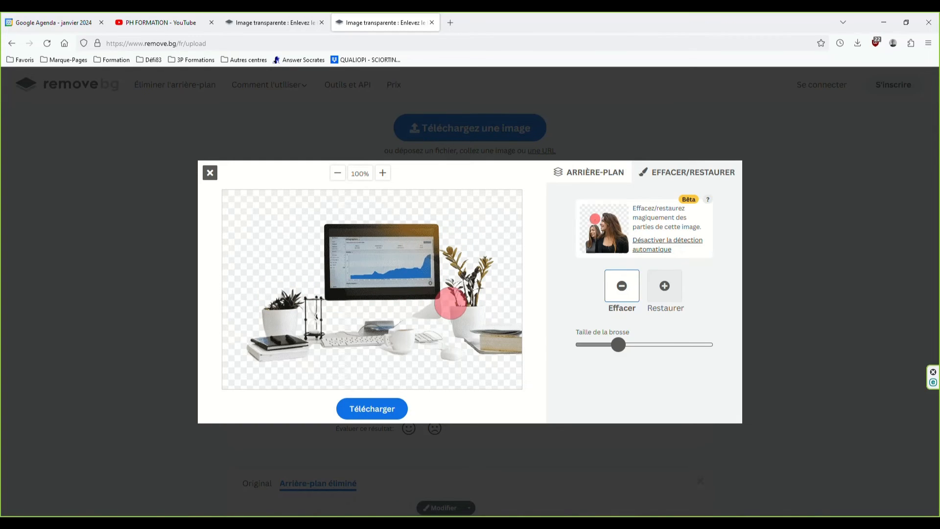
Step: Restore the white lower part of the computer monitor using a reduced restore brush
{"action": "left_click", "coordinate": [664, 288]}
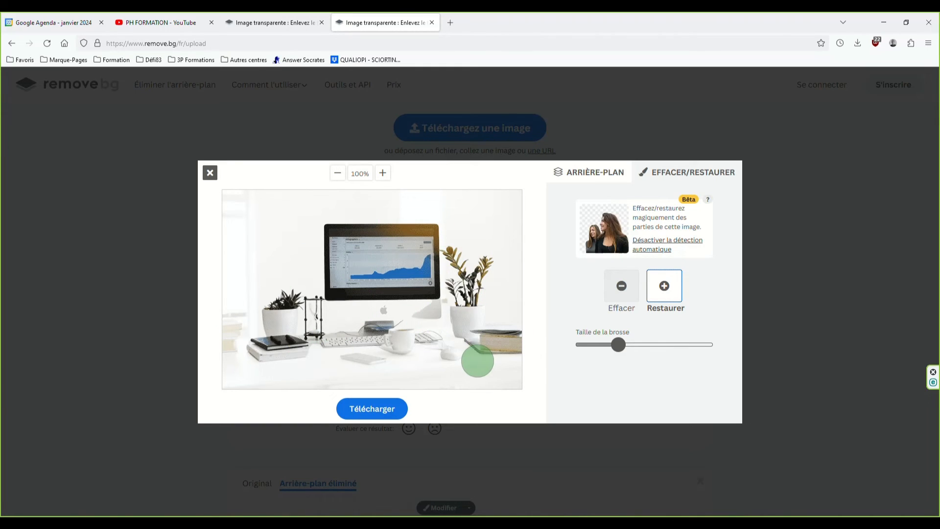
{"action": "left_click_drag", "start_coordinate": [615, 349], "coordinate": [602, 351]}
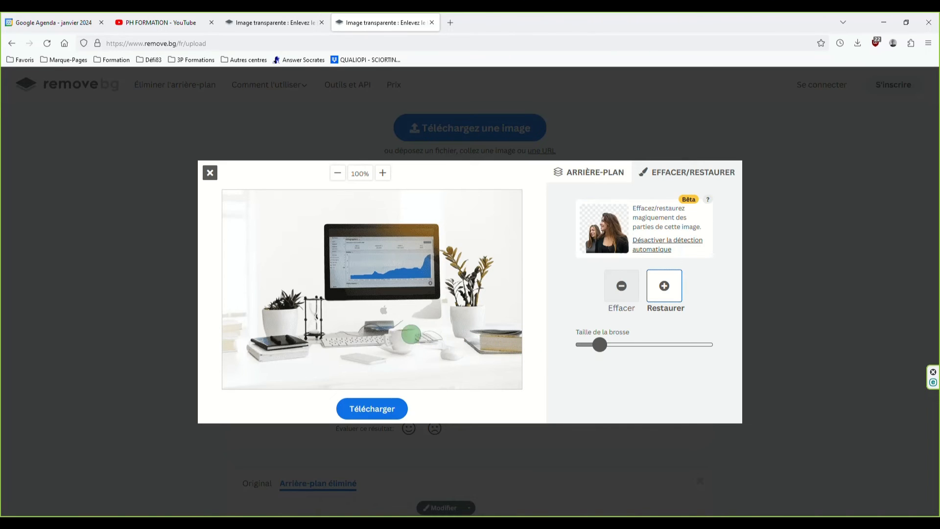
{"action": "left_click", "coordinate": [621, 288]}
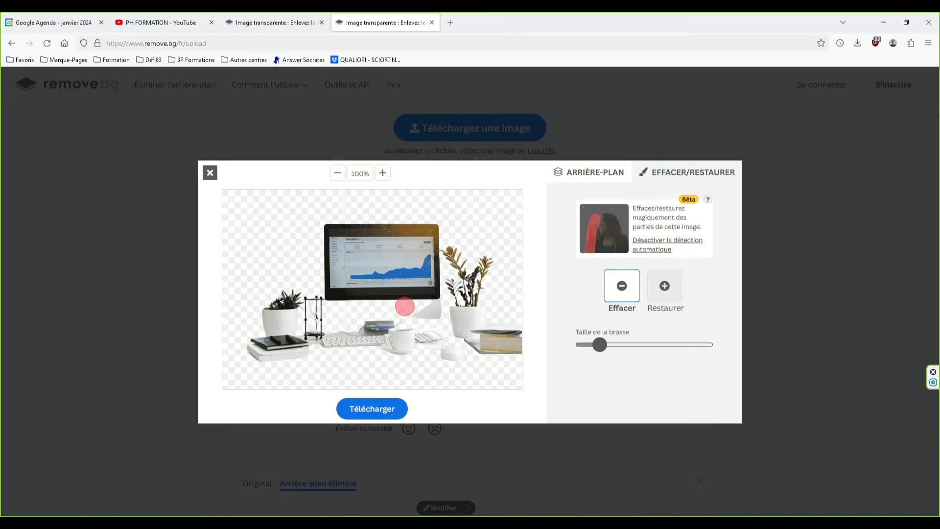
{"action": "left_click", "coordinate": [657, 294]}
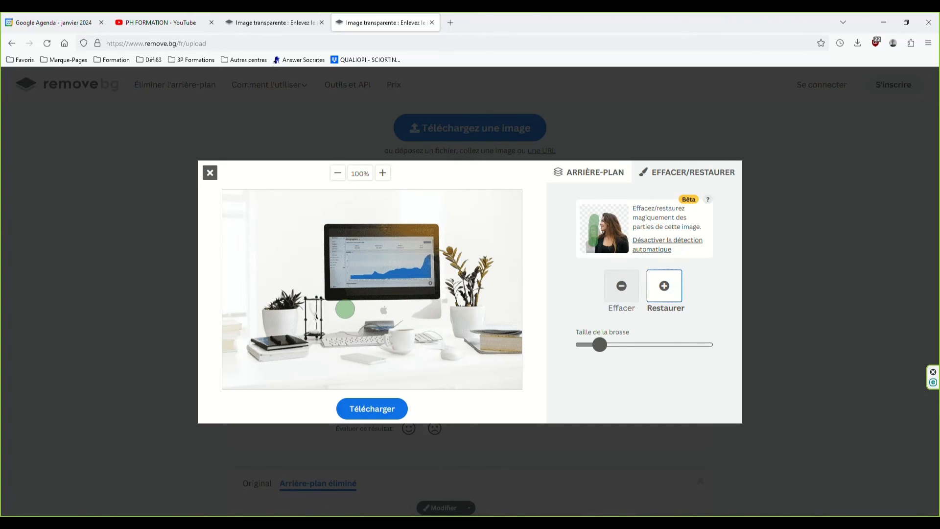
{"action": "left_click_drag", "start_coordinate": [334, 310], "coordinate": [426, 310]}
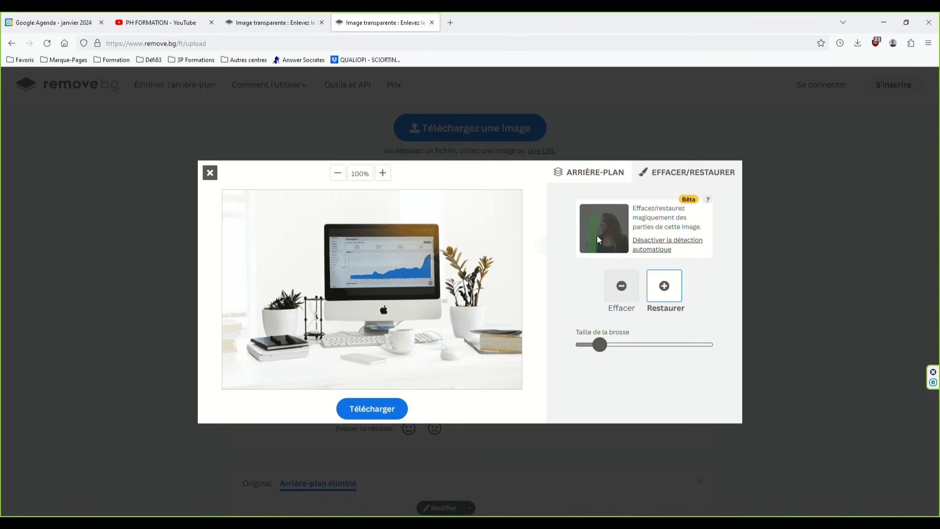
Step: Download the retouched desk image, check the saved file in the image viewer and return to the editor
{"action": "left_click", "coordinate": [362, 413]}
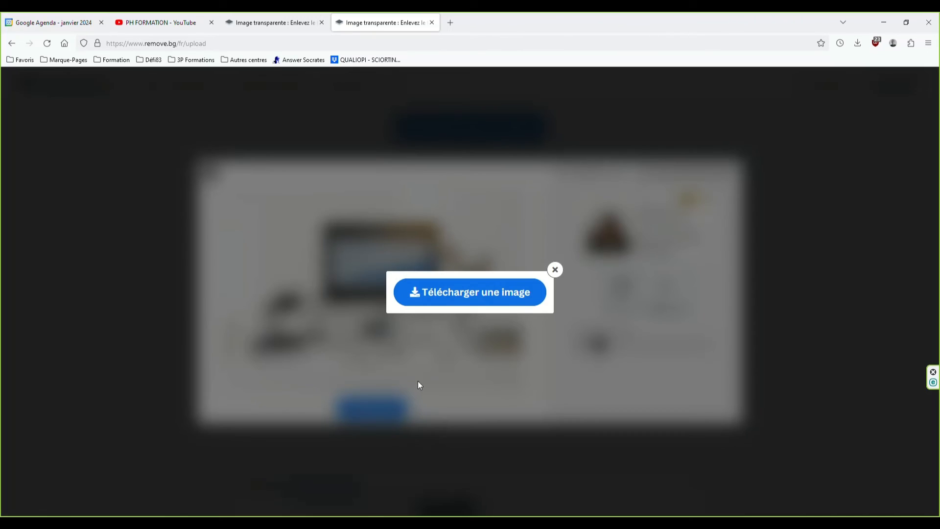
{"action": "left_click", "coordinate": [481, 293]}
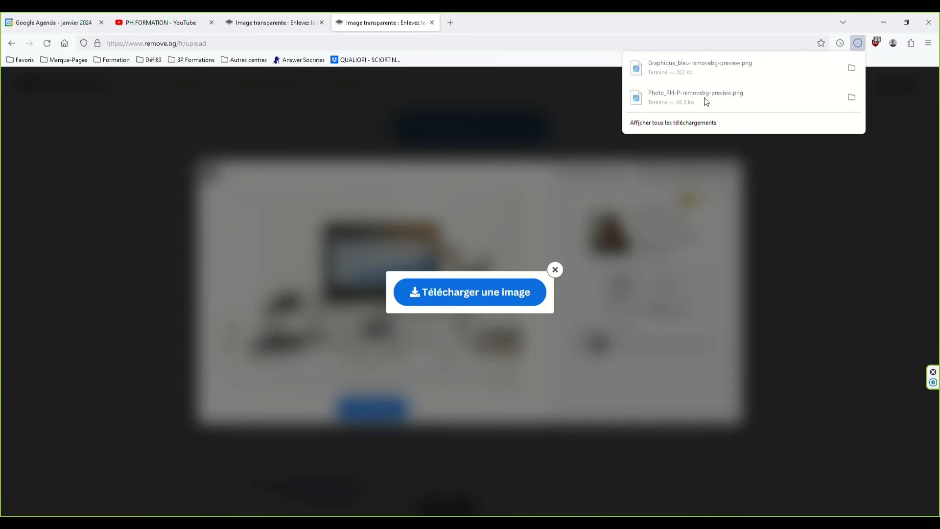
{"action": "left_click", "coordinate": [690, 63]}
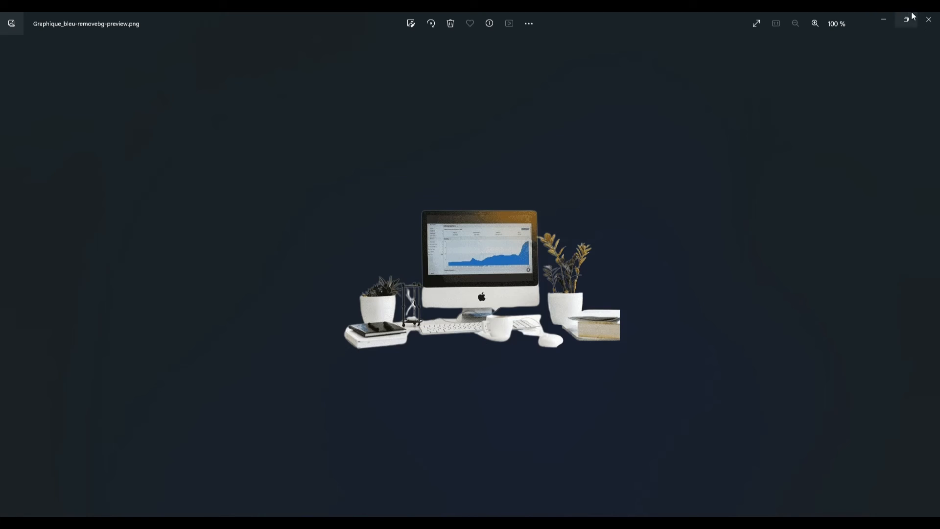
{"action": "left_click", "coordinate": [927, 19]}
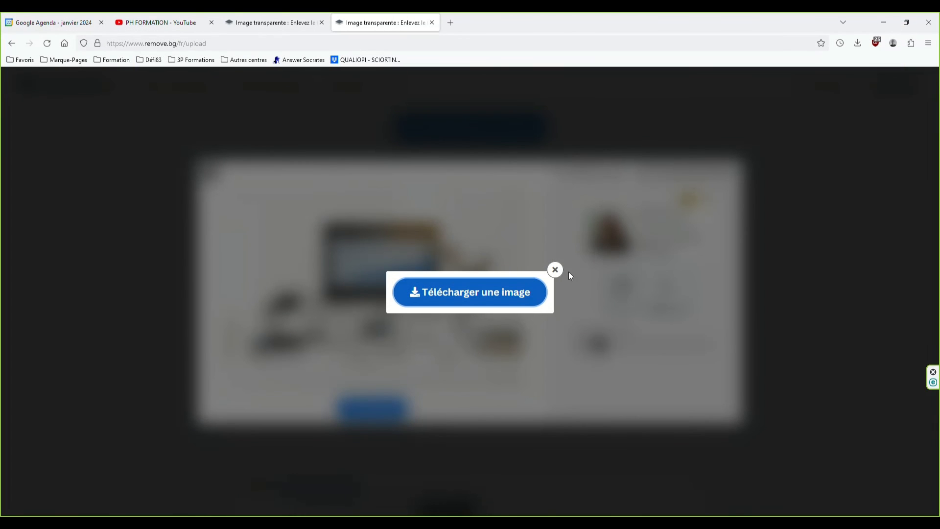
{"action": "left_click", "coordinate": [554, 270]}
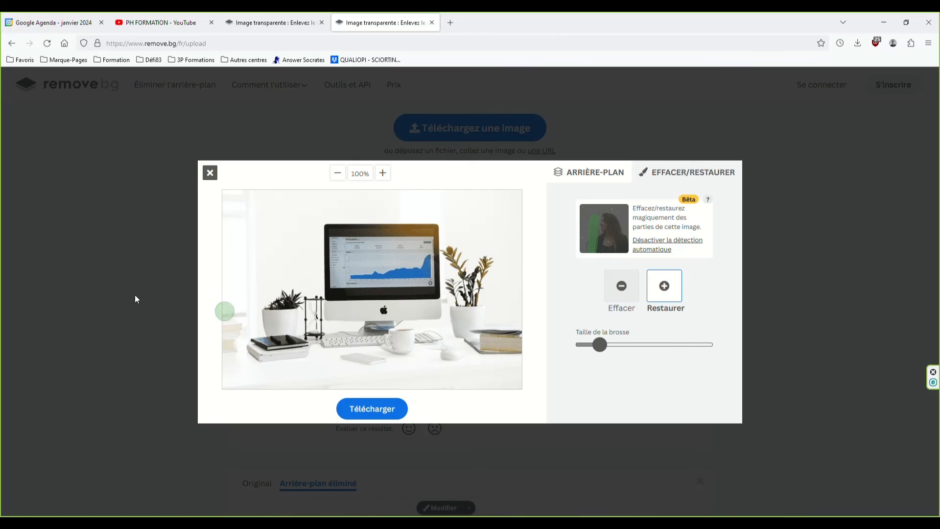